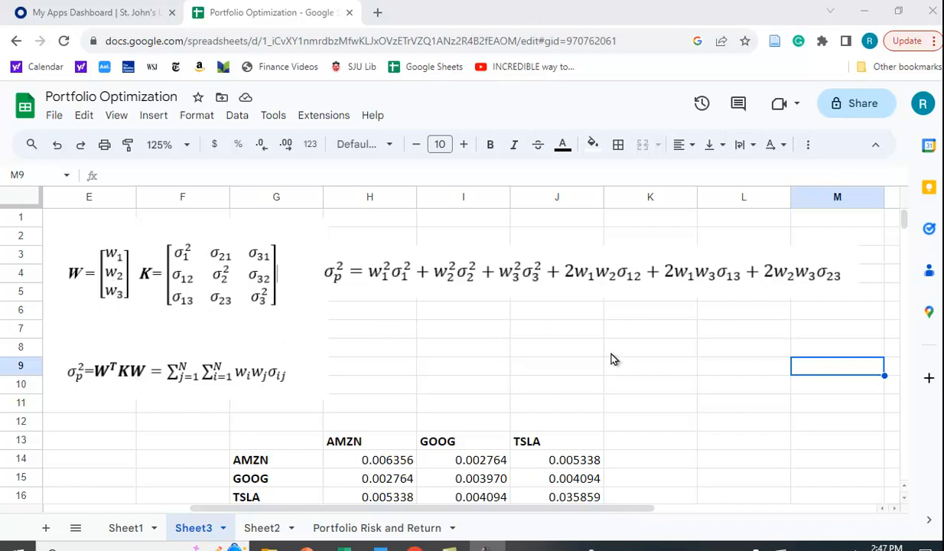
Inspect the formulas behind the AMZN variance in H14 and the AMZN–GOOG covariance in H15.
{"action": "scroll", "coordinate": [614, 349], "scroll_direction": "down", "scroll_amount": 1}
{"action": "scroll", "coordinate": [618, 350], "scroll_direction": "down", "scroll_amount": 1}
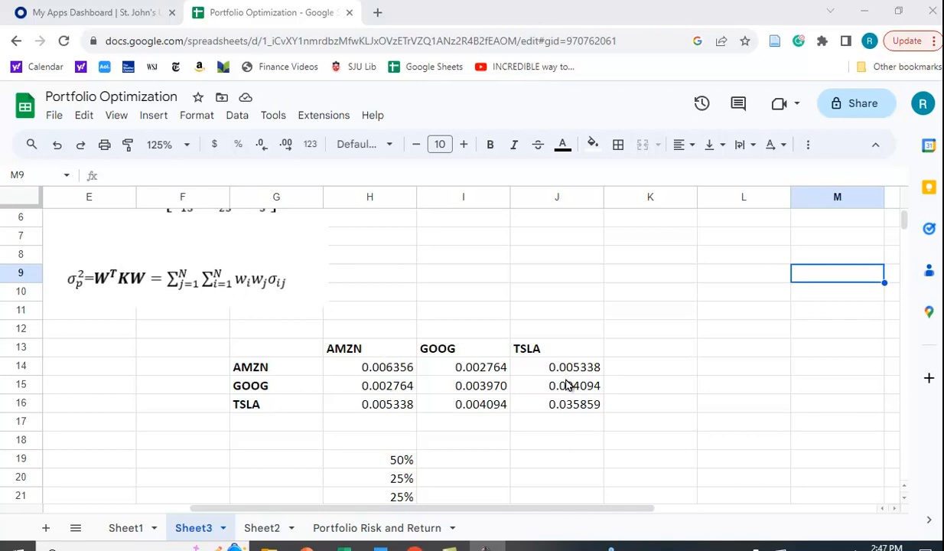
{"action": "left_click", "coordinate": [390, 371]}
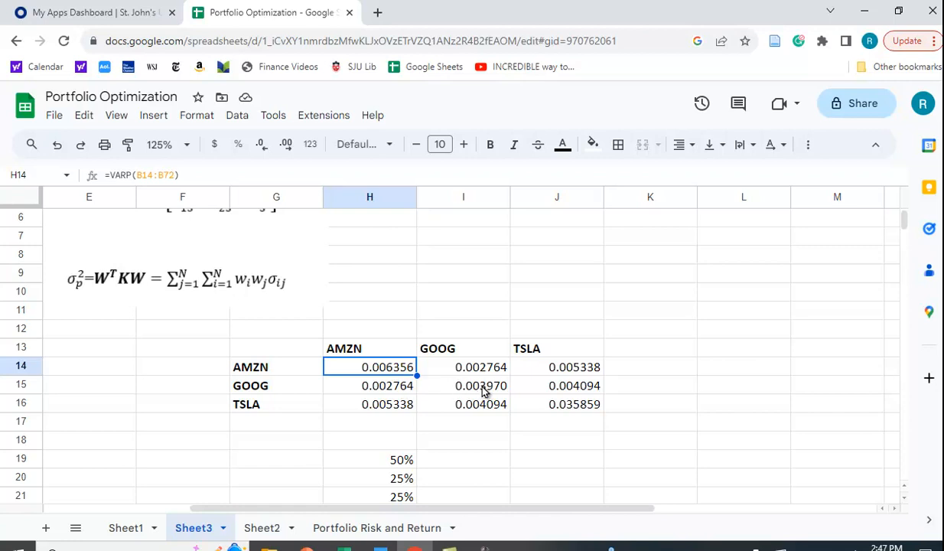
{"action": "left_click", "coordinate": [394, 388]}
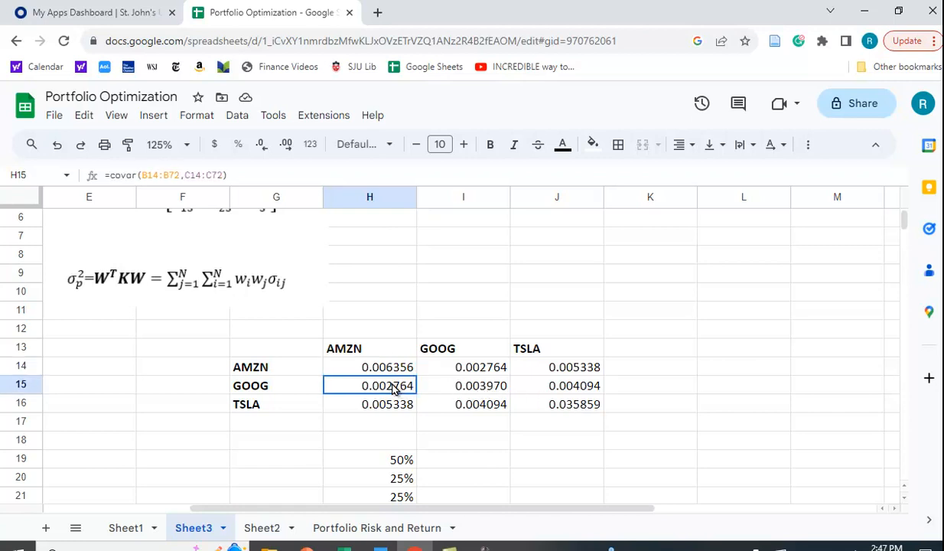
View the commands of the Statistical Analysis Tools extension and look that add-on up in the Google Workspace Marketplace.
{"action": "left_click", "coordinate": [312, 123]}
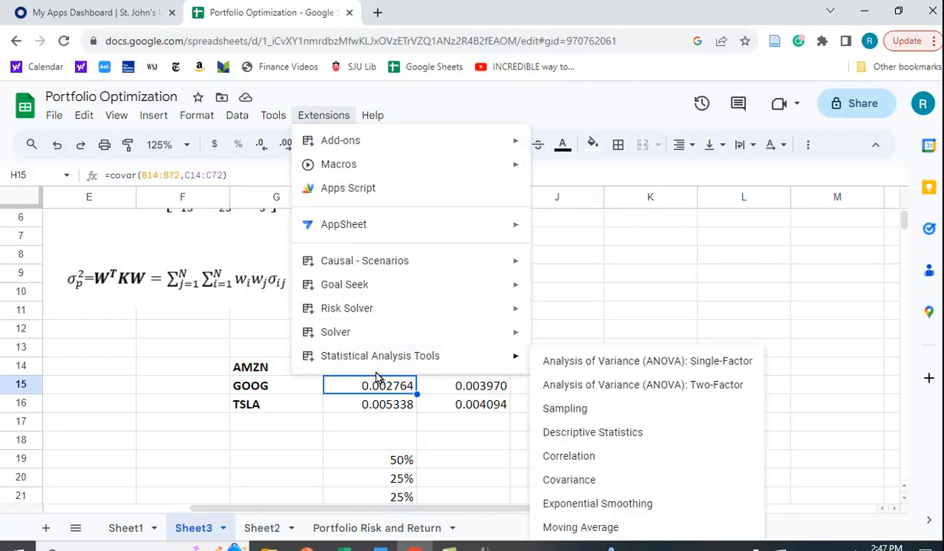
{"action": "mouse_move", "coordinate": [364, 363]}
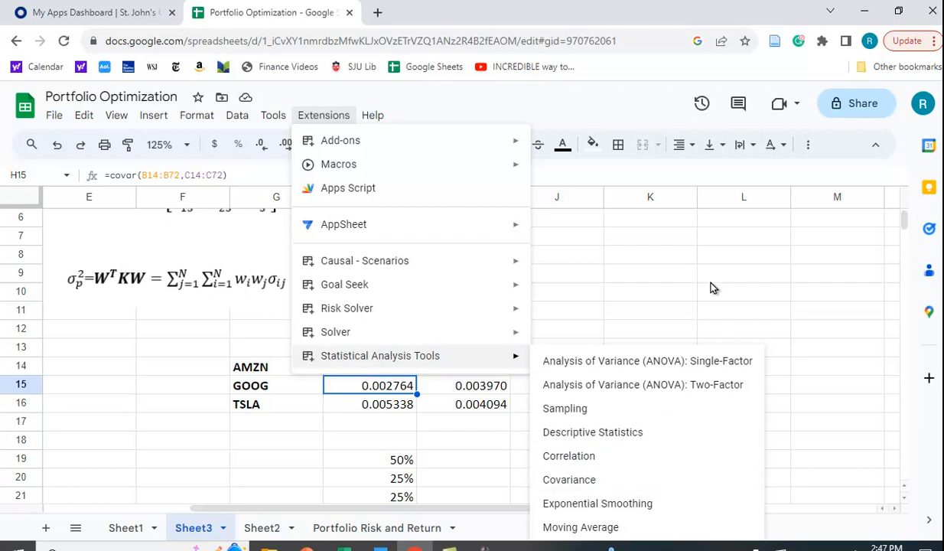
{"action": "mouse_move", "coordinate": [358, 146]}
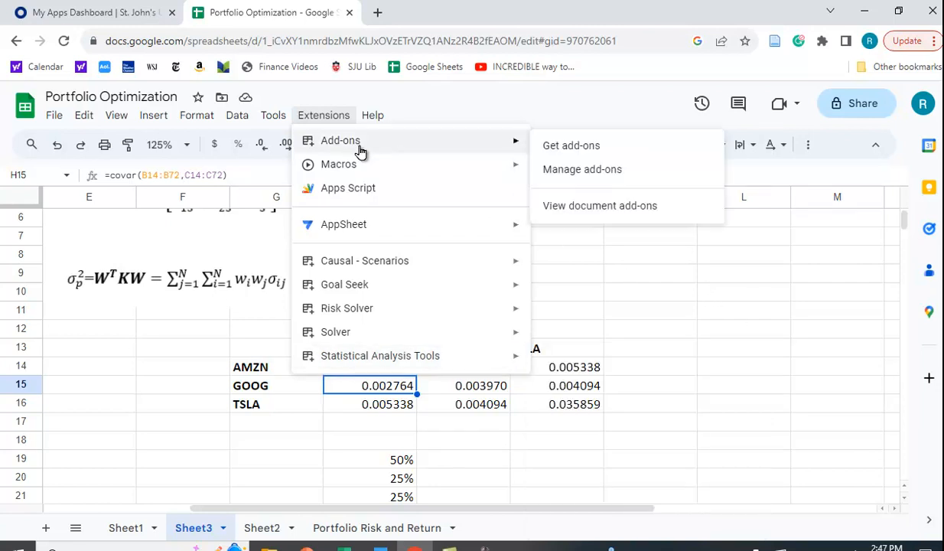
{"action": "left_click", "coordinate": [537, 147]}
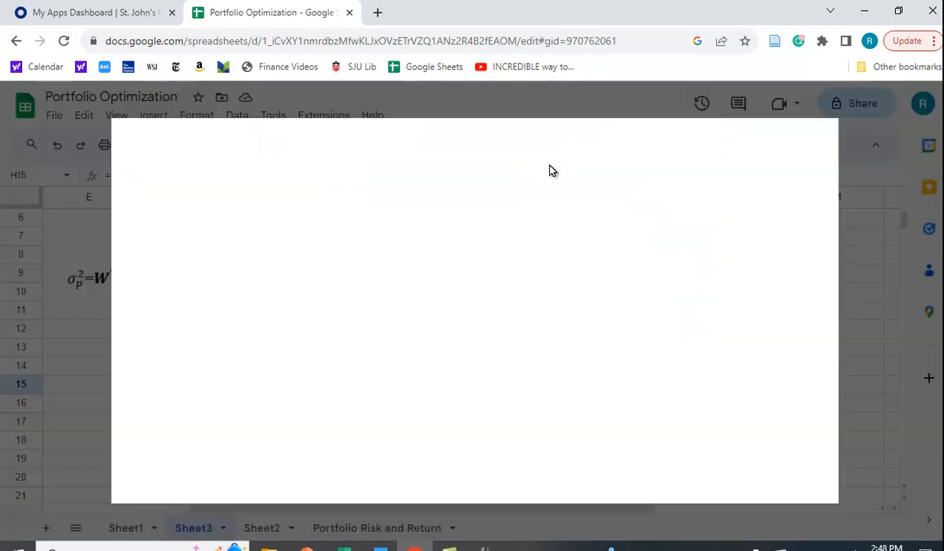
{"action": "left_click", "coordinate": [500, 143]}
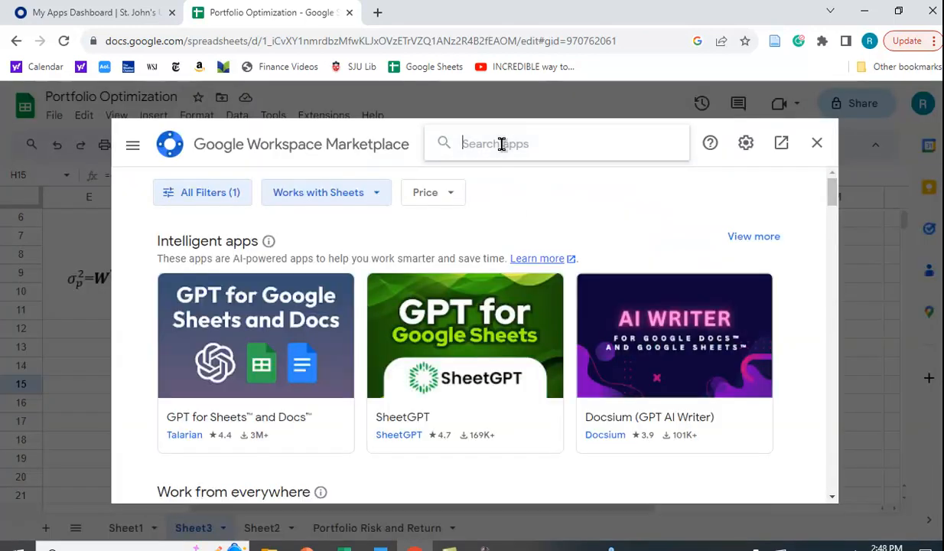
{"action": "type", "text": "stat"}
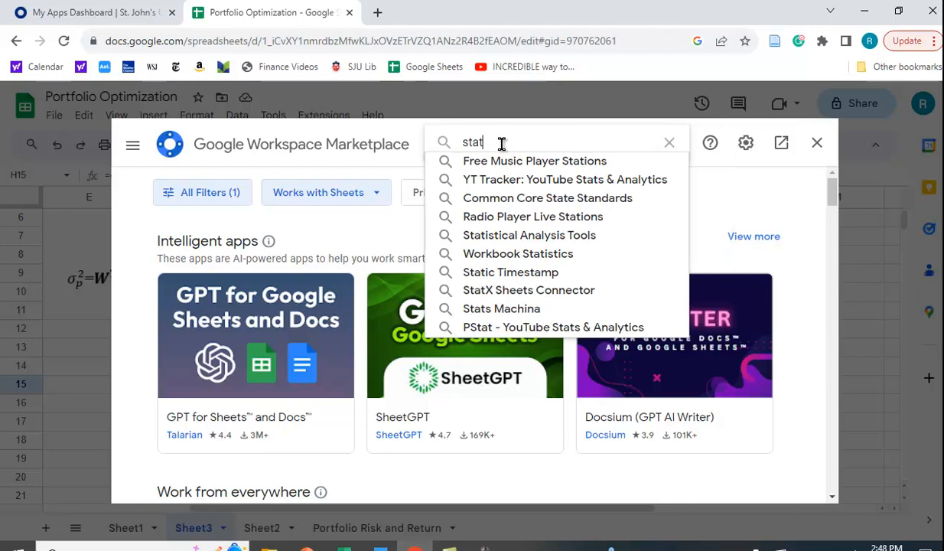
{"action": "type", "text": "istic"}
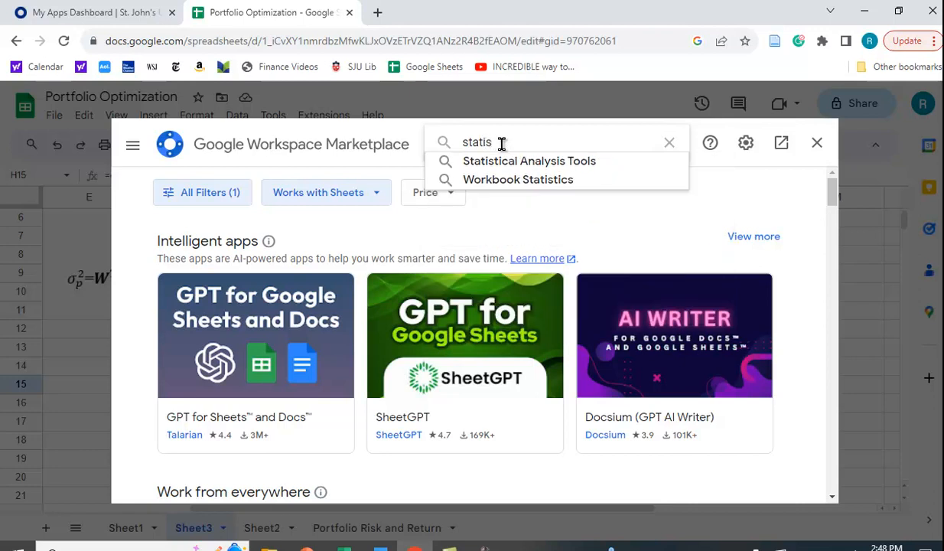
{"action": "key", "text": "BackSpace"}
{"action": "left_click", "coordinate": [565, 162]}
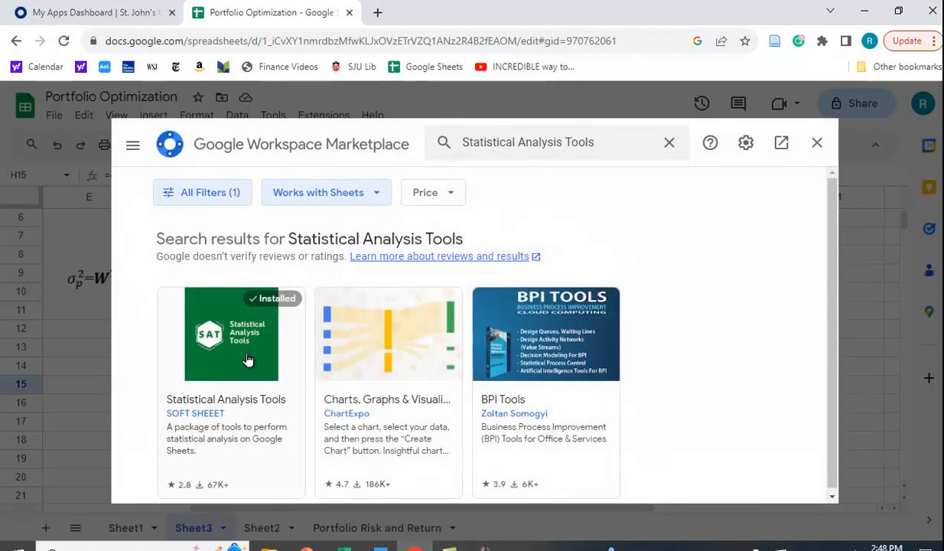
{"action": "left_click", "coordinate": [817, 143]}
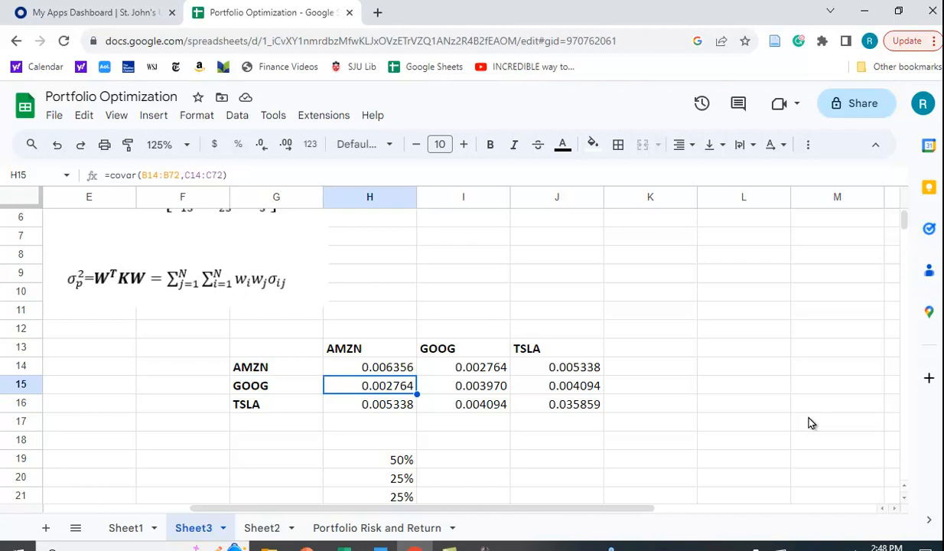
Check the Var formula in H23 against the expanded three-asset portfolio variance equation above the table.
{"action": "scroll", "coordinate": [809, 423], "scroll_direction": "up", "scroll_amount": 2}
{"action": "scroll", "coordinate": [811, 417], "scroll_direction": "down", "scroll_amount": 2}
{"action": "scroll", "coordinate": [809, 415], "scroll_direction": "down", "scroll_amount": 1}
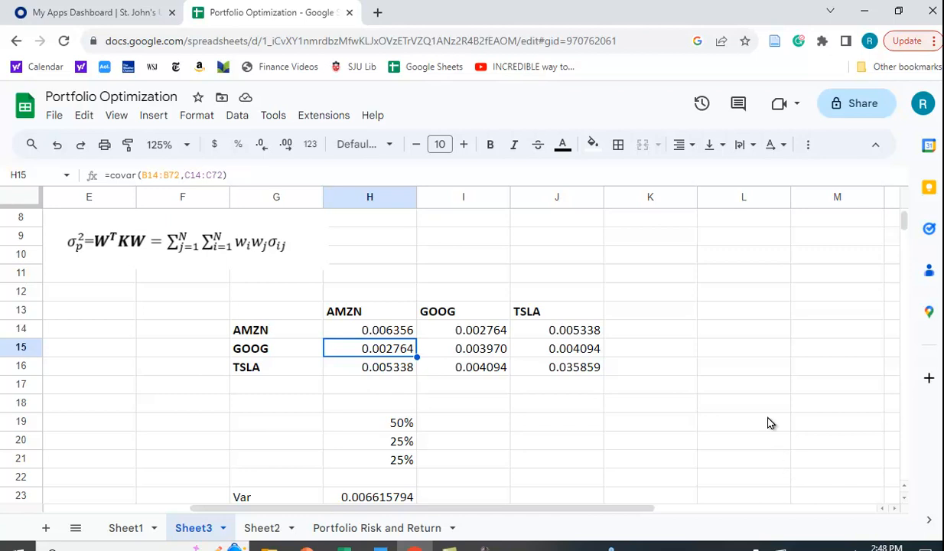
{"action": "scroll", "coordinate": [770, 423], "scroll_direction": "down", "scroll_amount": 1}
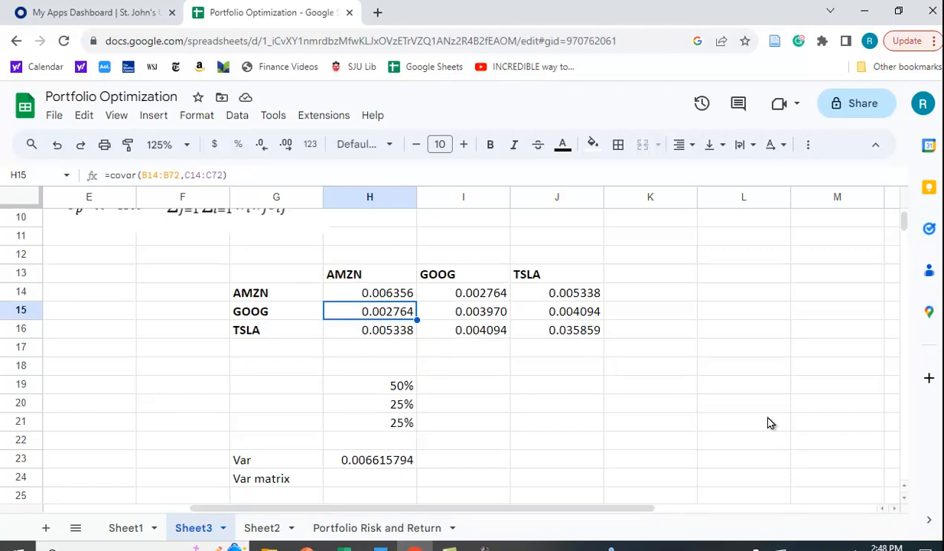
{"action": "left_click", "coordinate": [382, 463]}
{"action": "scroll", "coordinate": [663, 506], "scroll_direction": "up", "scroll_amount": 1}
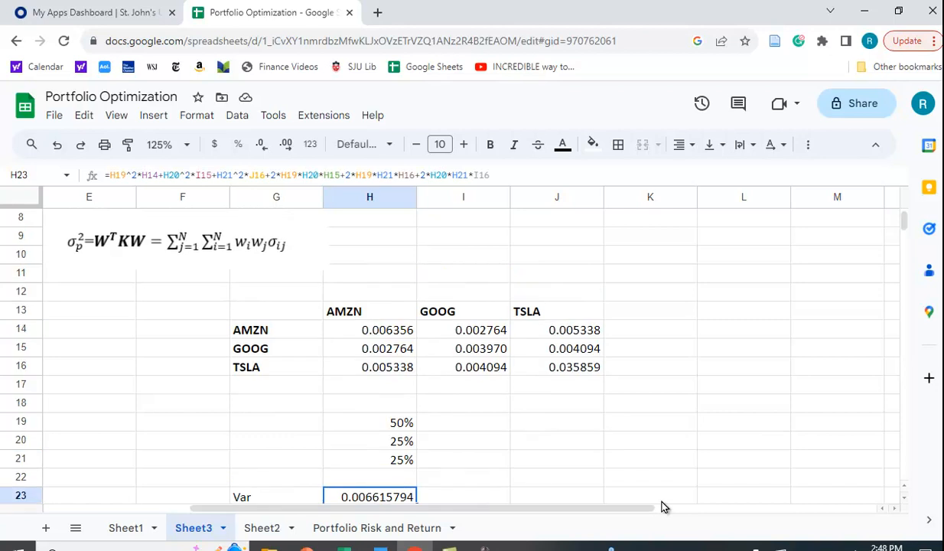
{"action": "scroll", "coordinate": [662, 507], "scroll_direction": "up", "scroll_amount": 3}
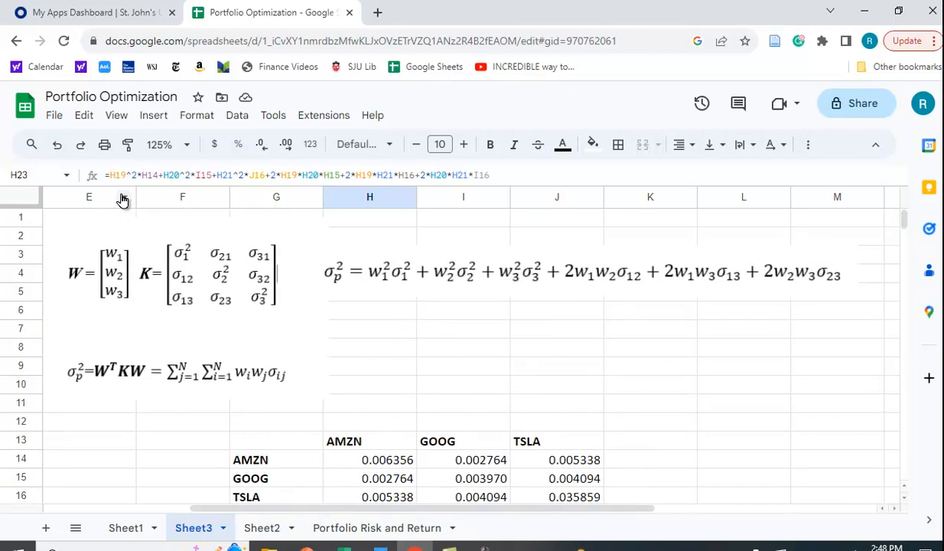
{"action": "scroll", "coordinate": [561, 379], "scroll_direction": "down", "scroll_amount": 5}
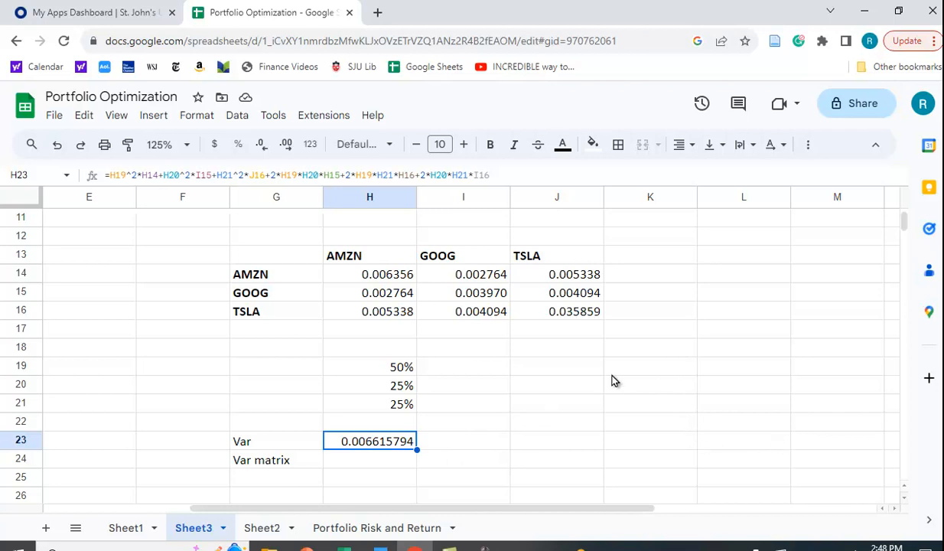
Begin the Var matrix formula in H24 with two nested MMULT functions.
{"action": "left_click", "coordinate": [368, 463]}
{"action": "scroll", "coordinate": [611, 468], "scroll_direction": "down", "scroll_amount": 2}
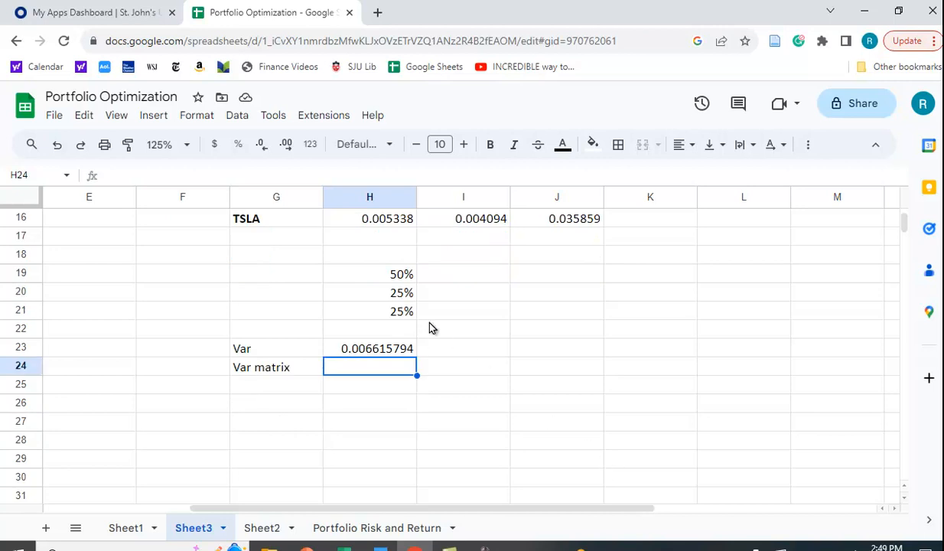
{"action": "scroll", "coordinate": [428, 326], "scroll_direction": "up", "scroll_amount": 3}
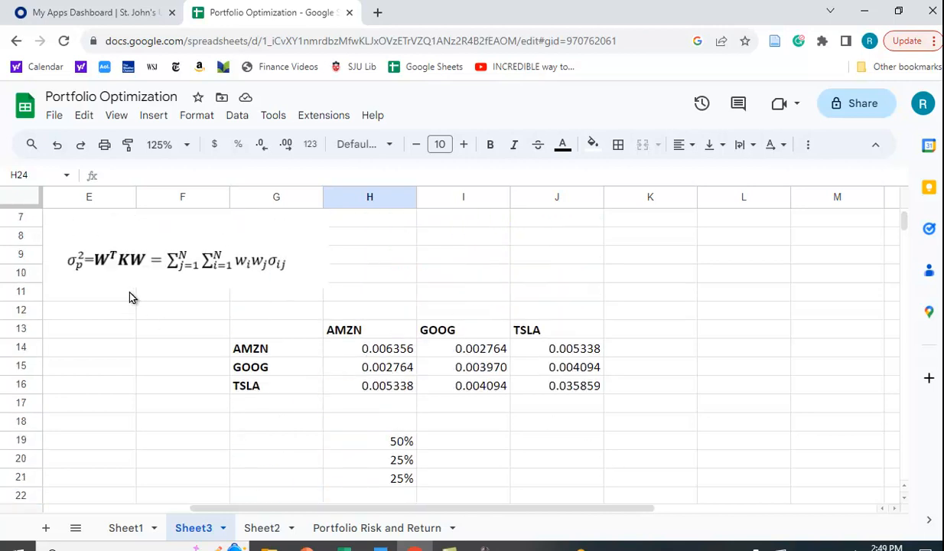
{"action": "scroll", "coordinate": [545, 363], "scroll_direction": "down", "scroll_amount": 1}
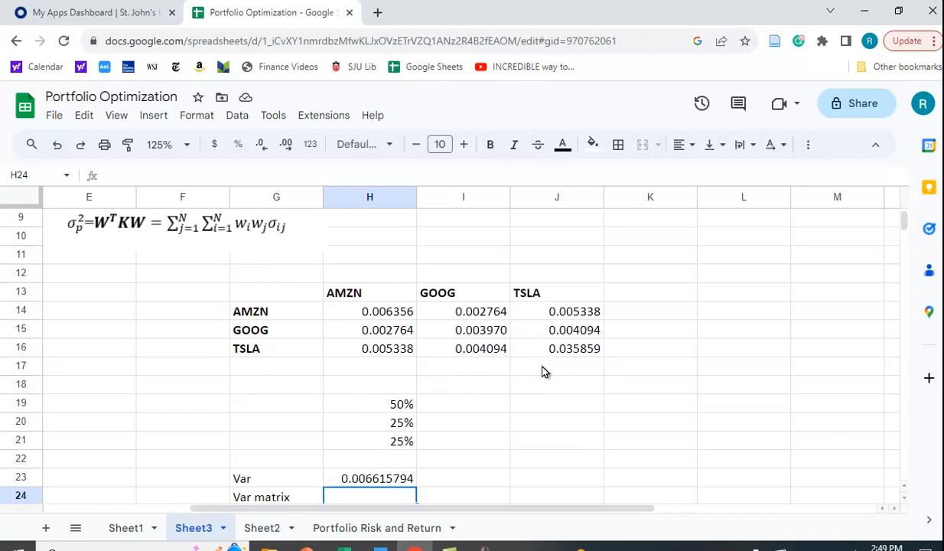
{"action": "type", "text": "=m"}
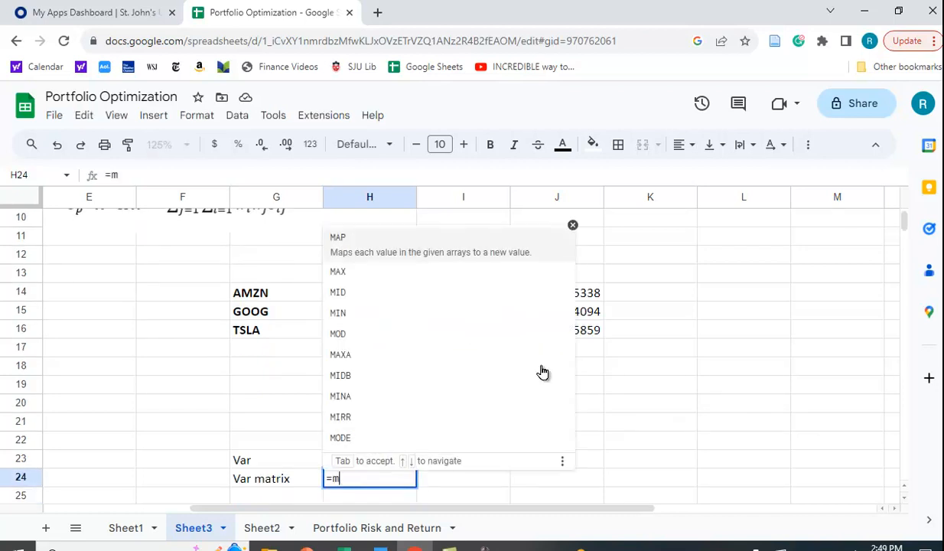
{"action": "type", "text": "mult"}
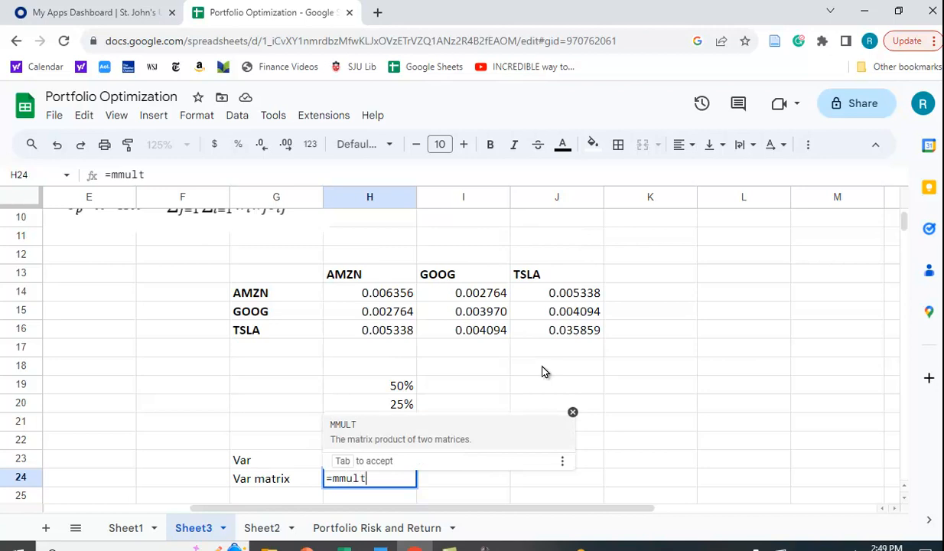
{"action": "type", "text": "("}
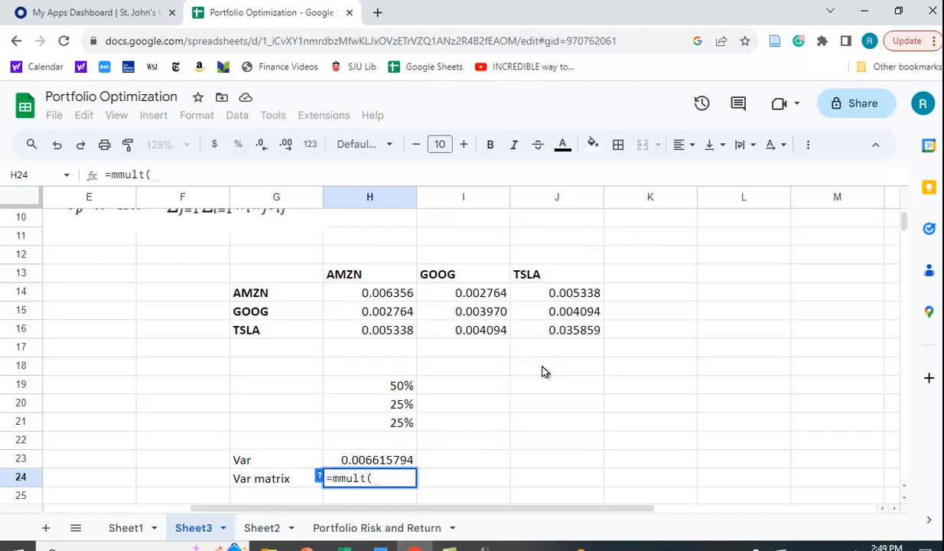
{"action": "scroll", "coordinate": [329, 336], "scroll_direction": "up", "scroll_amount": 2}
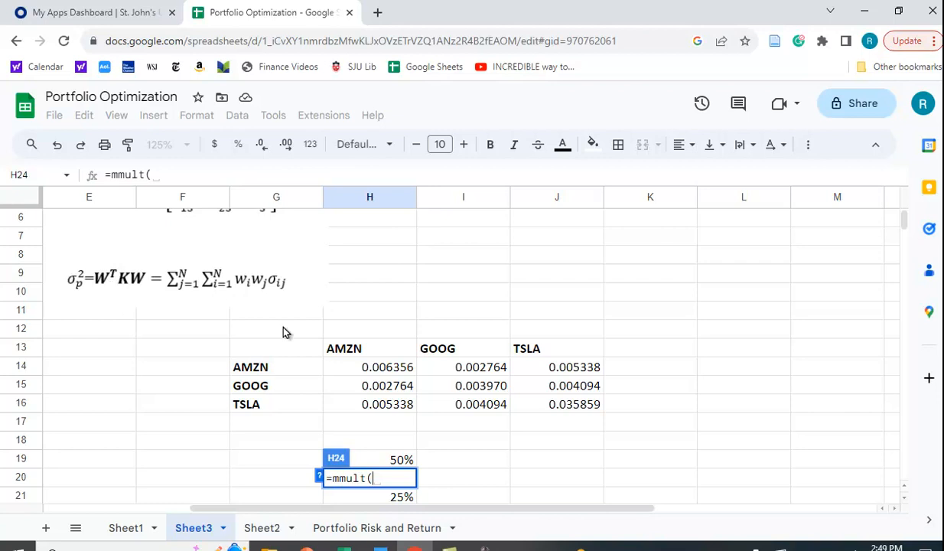
{"action": "scroll", "coordinate": [571, 416], "scroll_direction": "down", "scroll_amount": 1}
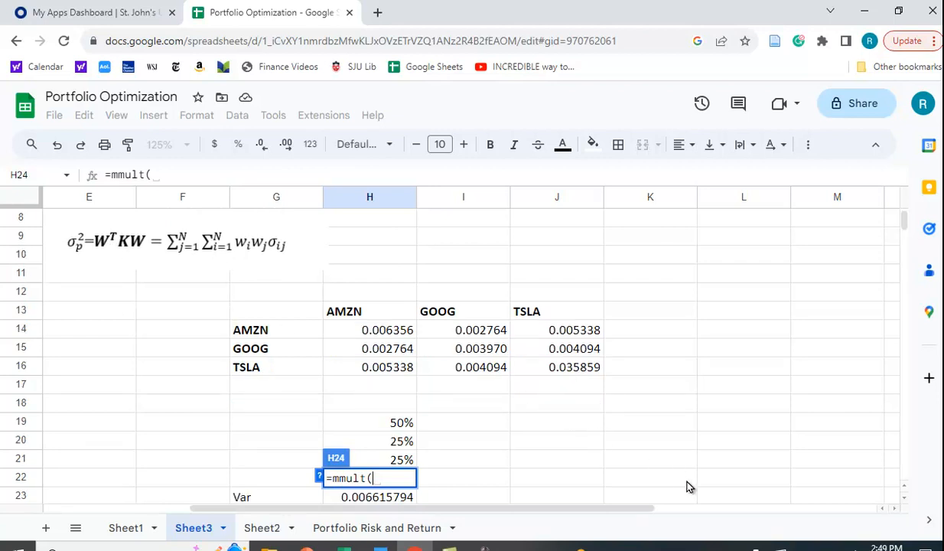
{"action": "type", "text": "mmult("}
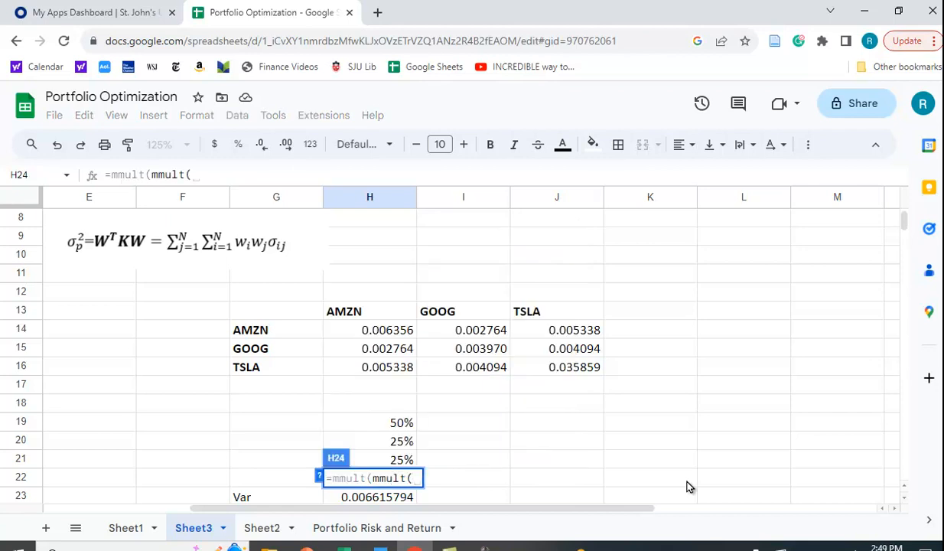
Fill the inner MMULT with the transposed weights TRANSPOSE(H19:H21) and the covariance matrix H14:J16.
{"action": "type", "text": "transp"}
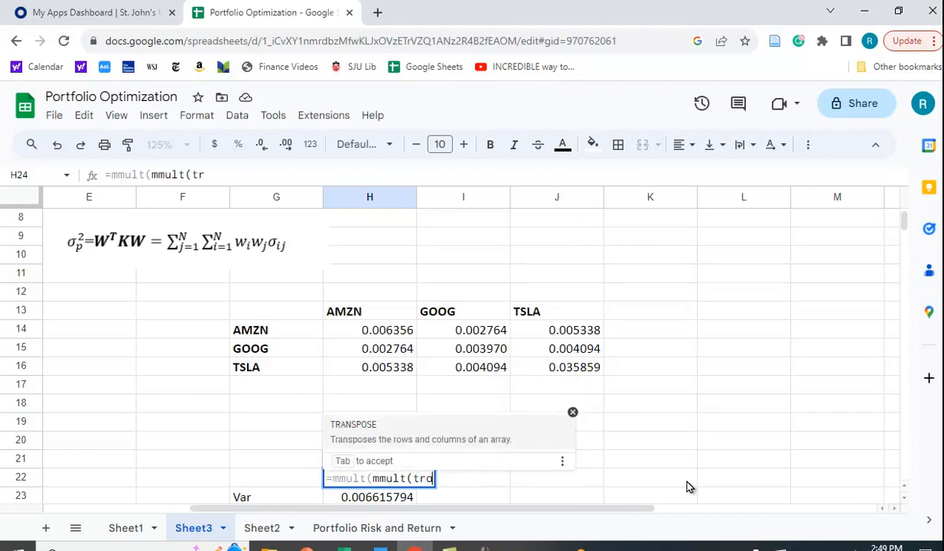
{"action": "type", "text": "ose"}
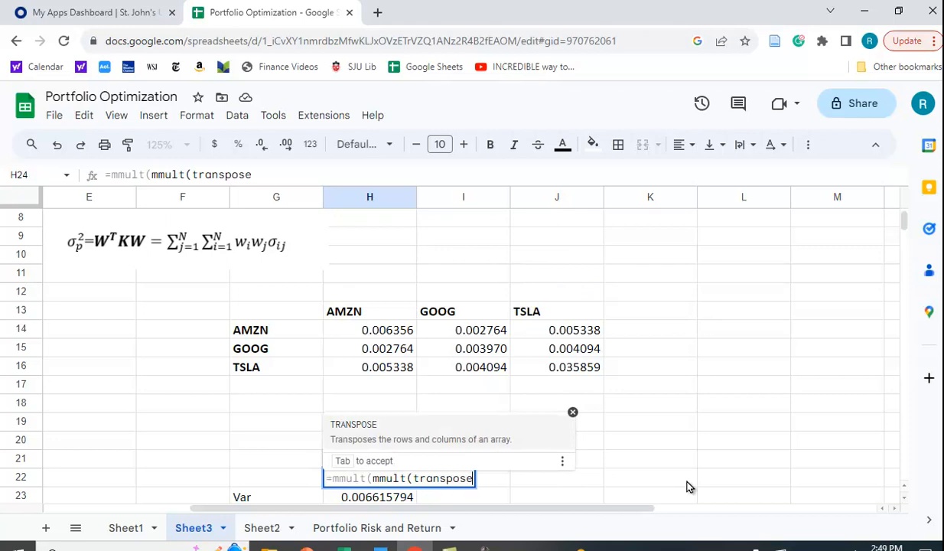
{"action": "type", "text": "("}
{"action": "scroll", "coordinate": [665, 455], "scroll_direction": "up", "scroll_amount": 3}
{"action": "scroll", "coordinate": [594, 423], "scroll_direction": "down", "scroll_amount": 1}
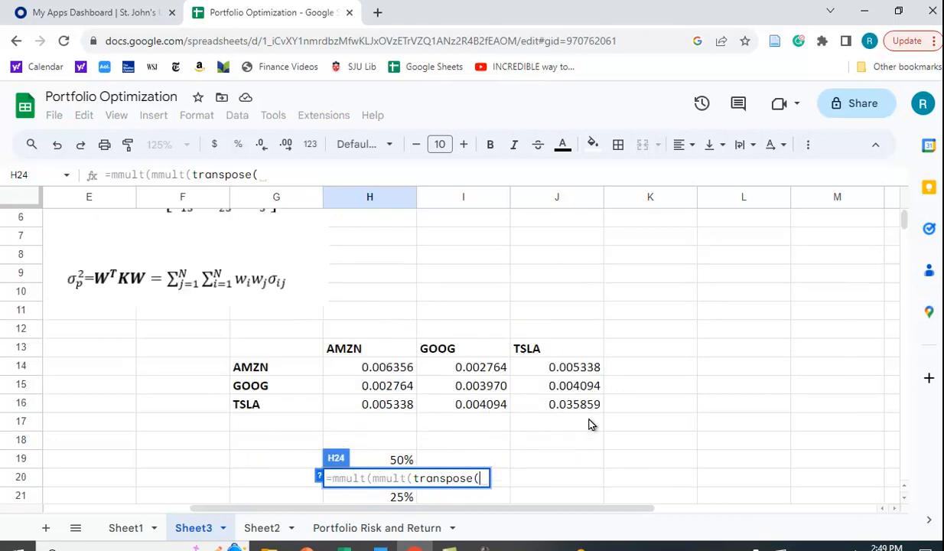
{"action": "scroll", "coordinate": [540, 442], "scroll_direction": "down", "scroll_amount": 2}
{"action": "left_click_drag", "start_coordinate": [400, 367], "coordinate": [391, 406]}
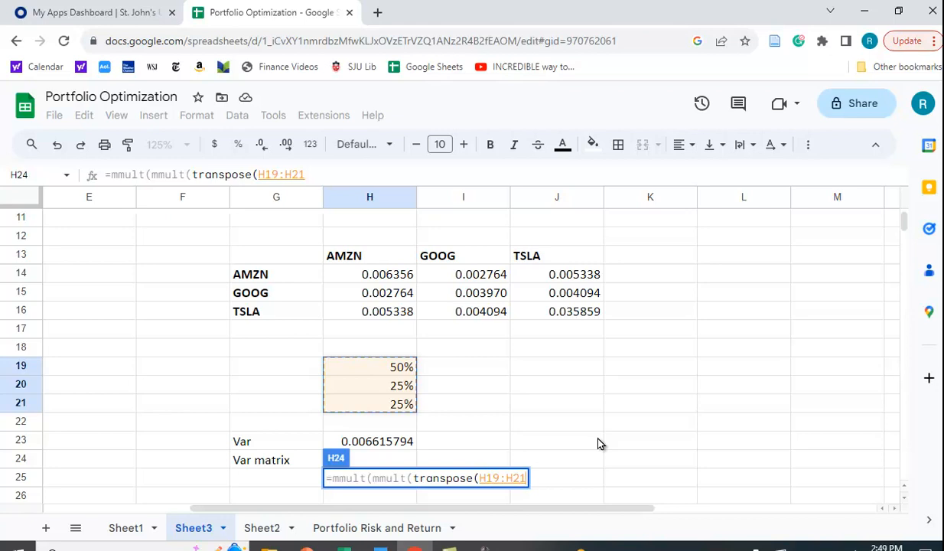
{"action": "type", "text": "),"}
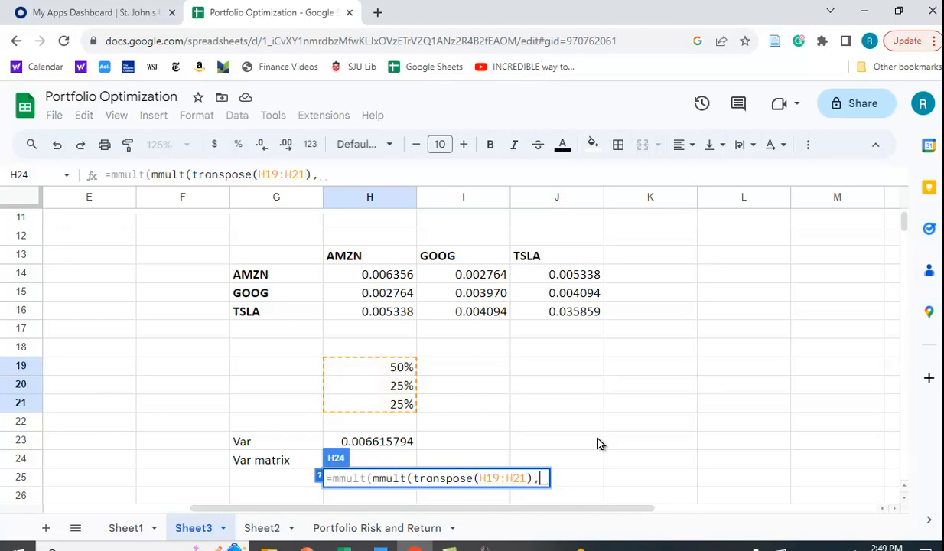
{"action": "left_click_drag", "start_coordinate": [367, 274], "coordinate": [556, 311]}
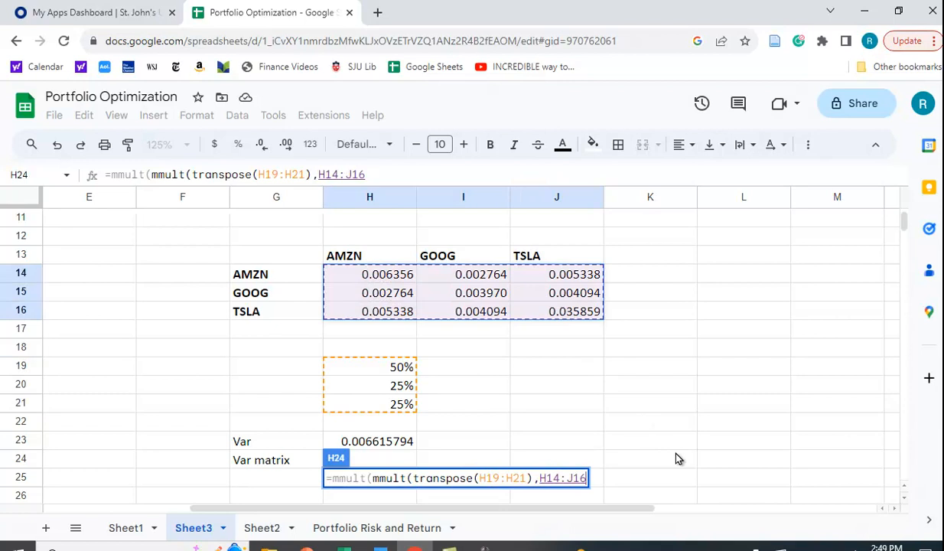
{"action": "type", "text": ")"}
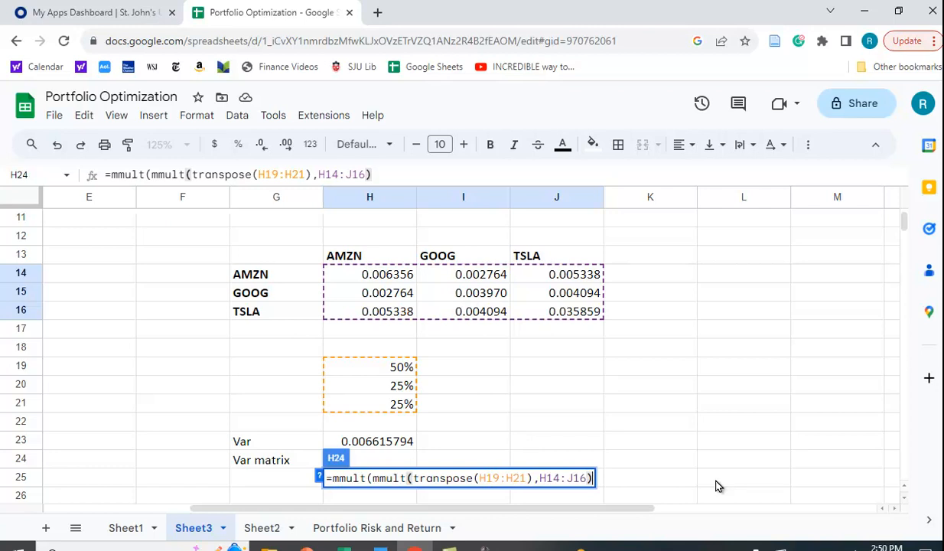
Add the weights H19:H21 as the outer MMULT's second array and enter the finished formula in H24.
{"action": "type", "text": ","}
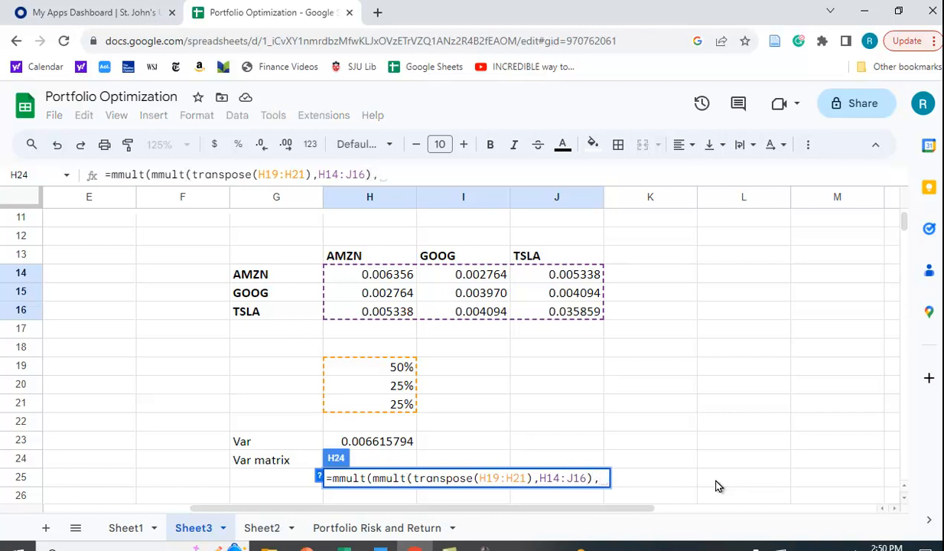
{"action": "left_click", "coordinate": [396, 371]}
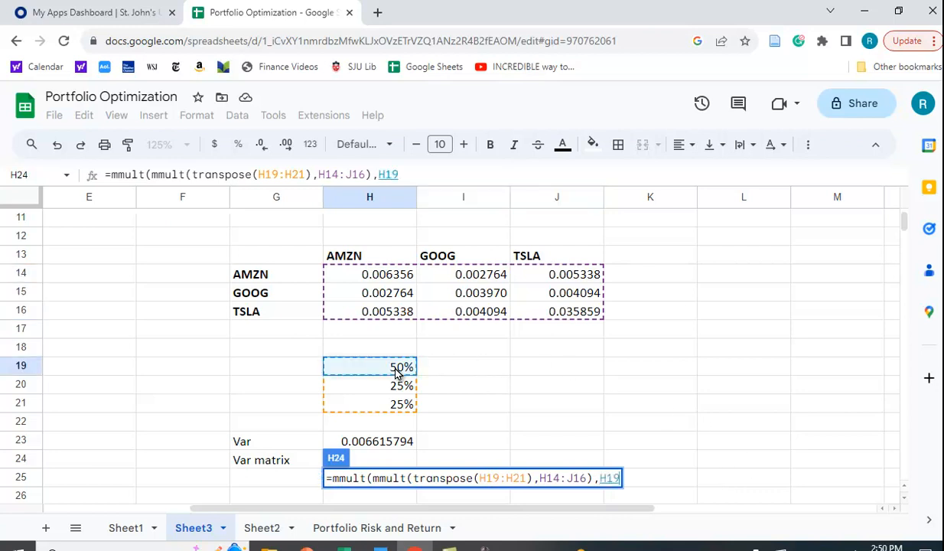
{"action": "left_click_drag", "start_coordinate": [396, 371], "coordinate": [387, 401]}
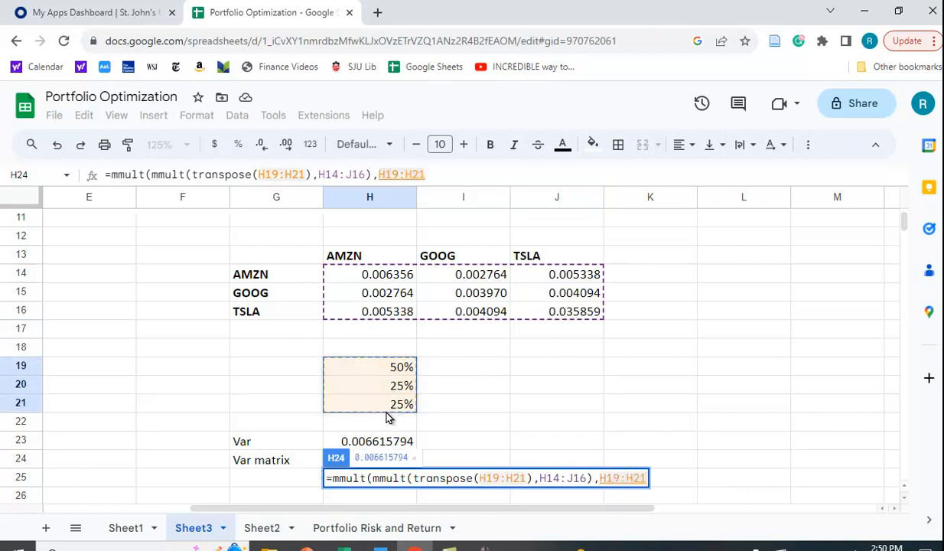
{"action": "type", "text": ")"}
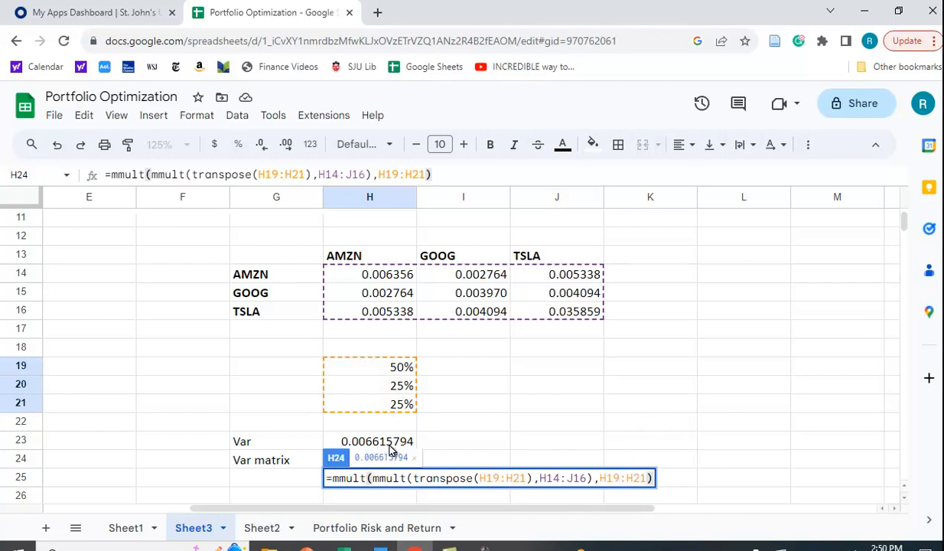
{"action": "key", "text": "Return"}
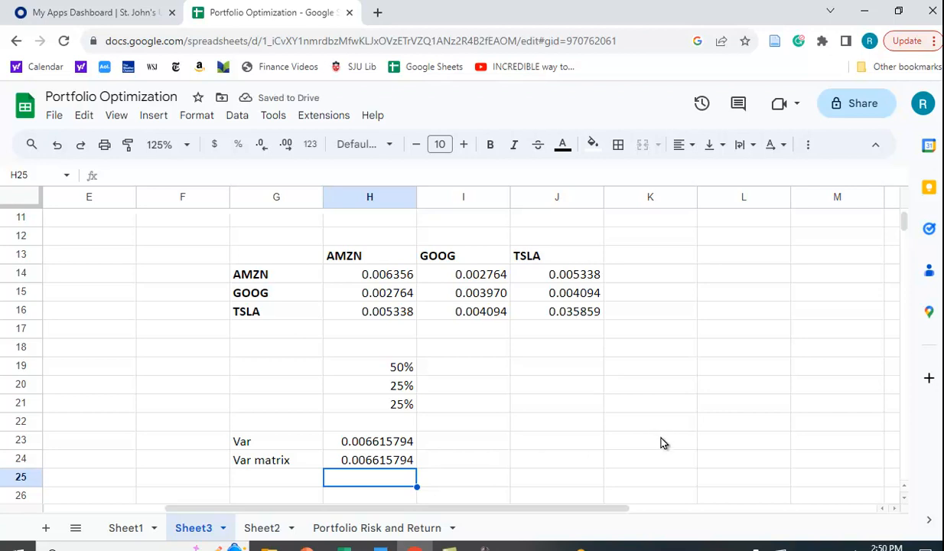
{"action": "scroll", "coordinate": [659, 435], "scroll_direction": "up", "scroll_amount": 1}
{"action": "scroll", "coordinate": [660, 435], "scroll_direction": "up", "scroll_amount": 4}
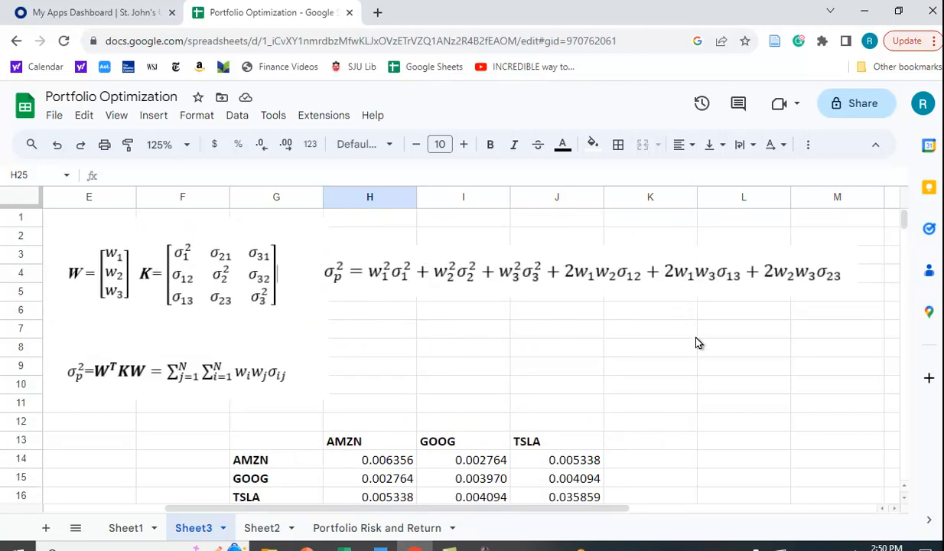
{"action": "scroll", "coordinate": [696, 342], "scroll_direction": "down", "scroll_amount": 5}
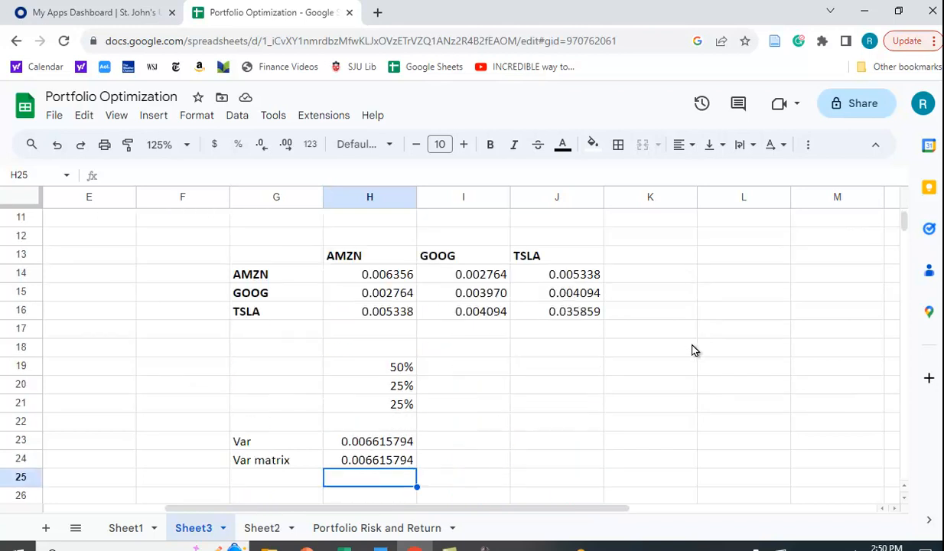